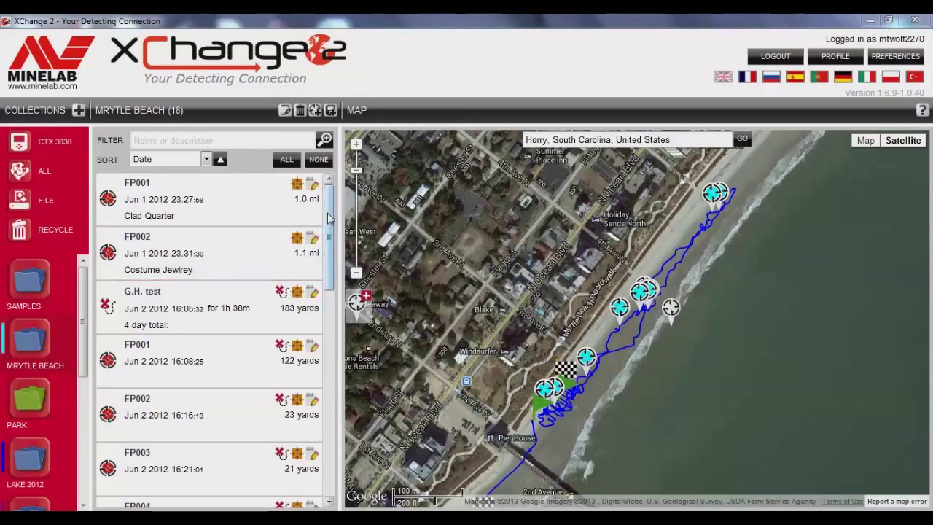
{"action": "scroll", "coordinate": [328, 219], "scroll_direction": "down", "scroll_amount": 10}
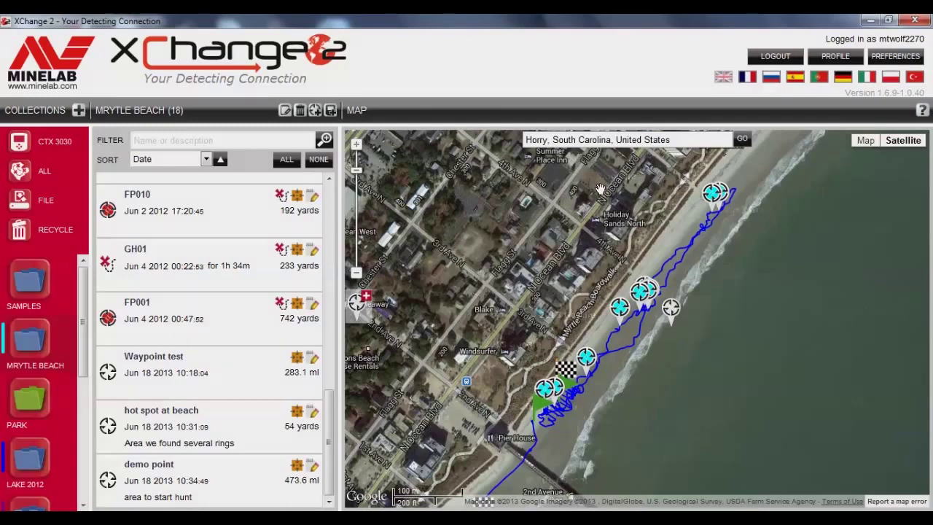
{"action": "left_click", "coordinate": [316, 113]}
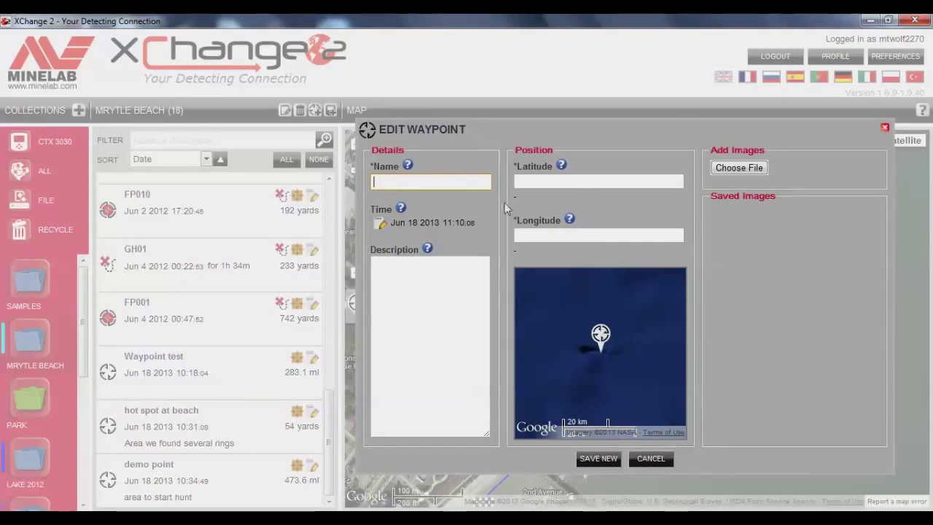
{"action": "left_click", "coordinate": [559, 181]}
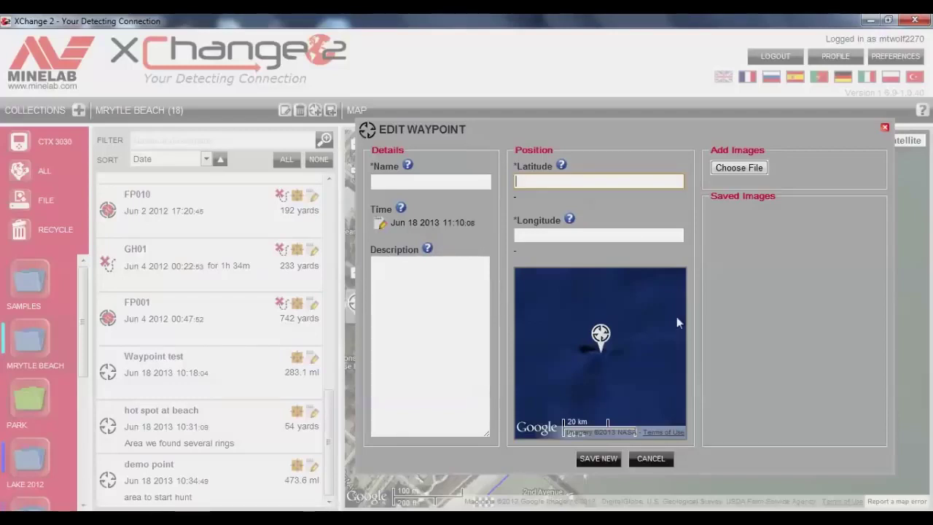
{"action": "left_click", "coordinate": [656, 459]}
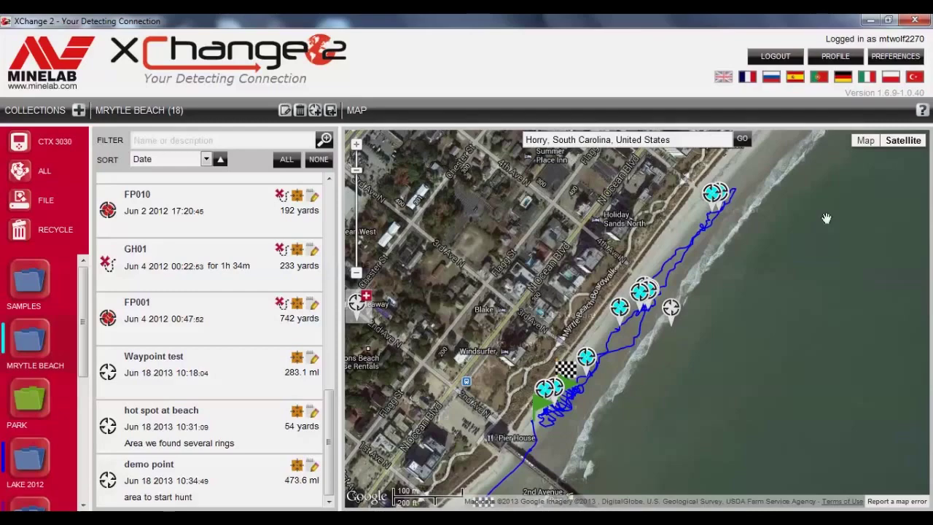
Set the position format preference to DD.DDDDDD and save the preferences.
{"action": "left_click", "coordinate": [896, 58]}
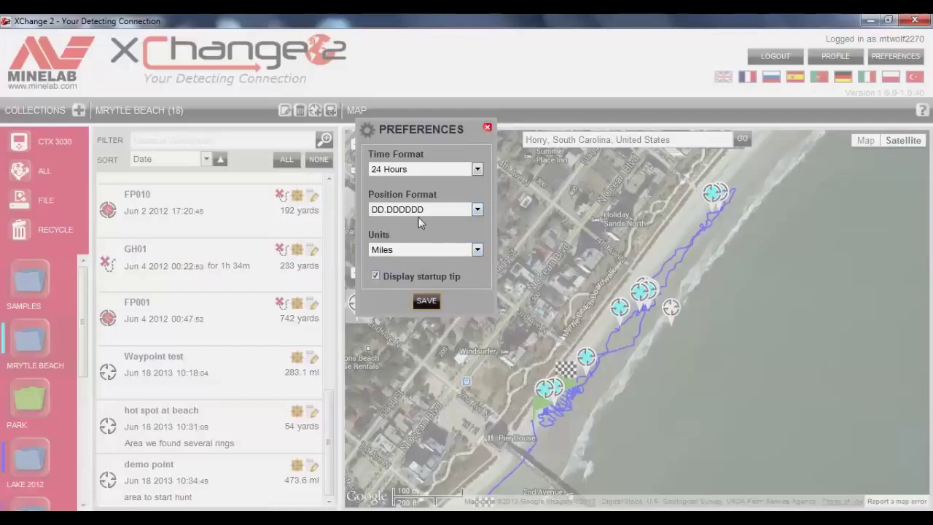
{"action": "left_click", "coordinate": [477, 210]}
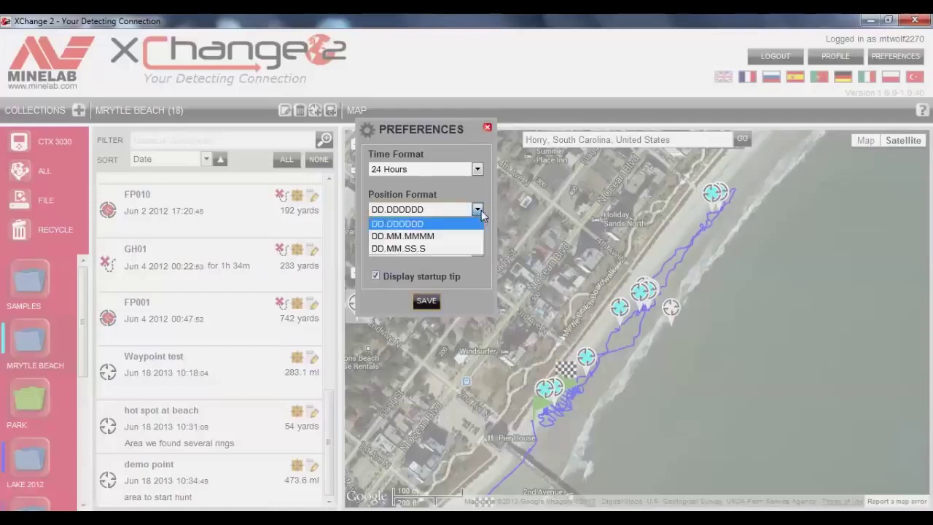
{"action": "left_click", "coordinate": [427, 208]}
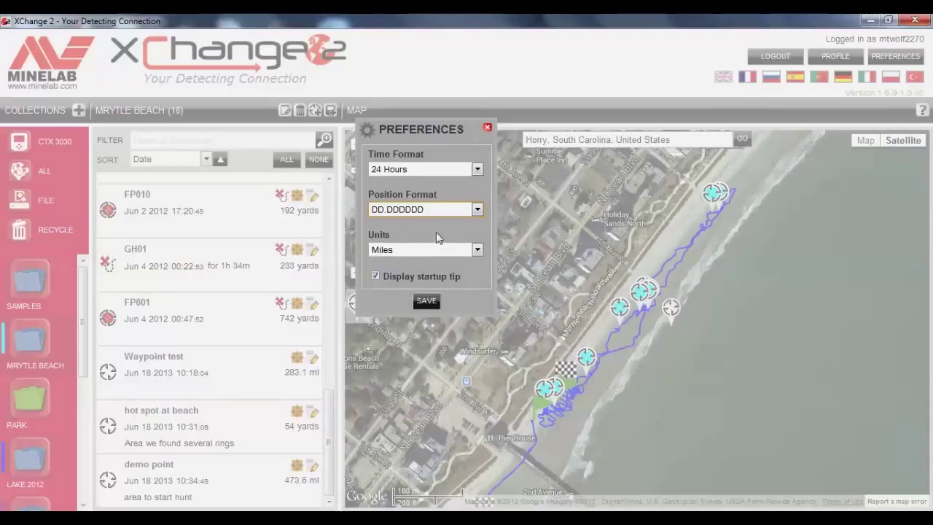
{"action": "left_click", "coordinate": [430, 301]}
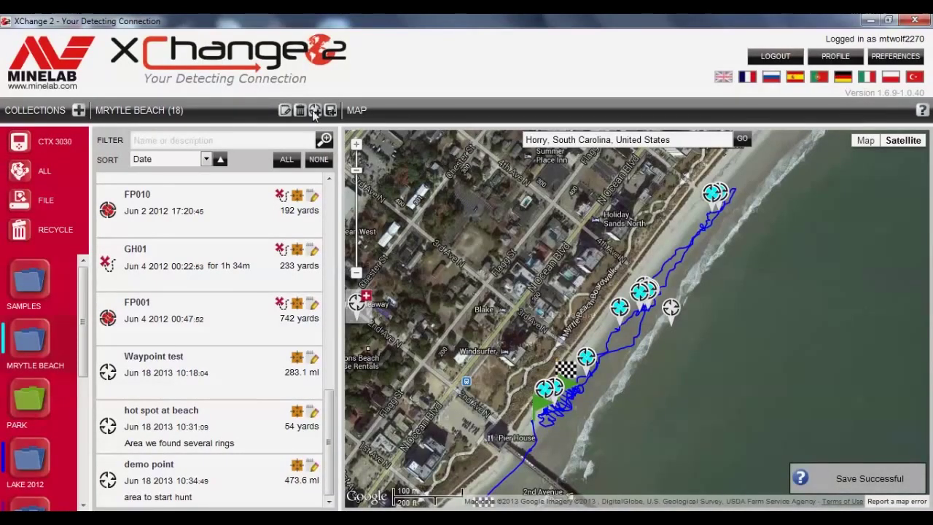
Start a new waypoint in the Mrytle Beach collection at latitude 33.702072 and longitude -78.866225.
{"action": "left_click", "coordinate": [313, 110]}
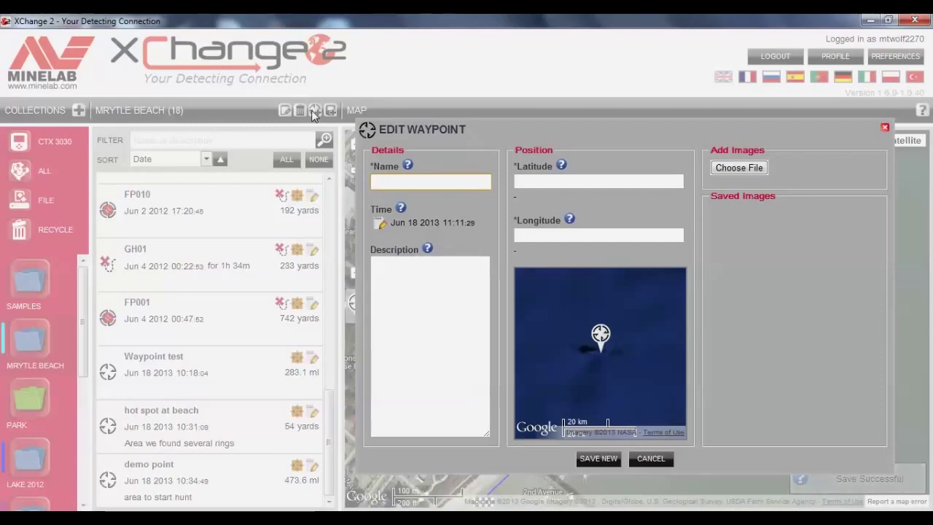
{"action": "left_click", "coordinate": [584, 180]}
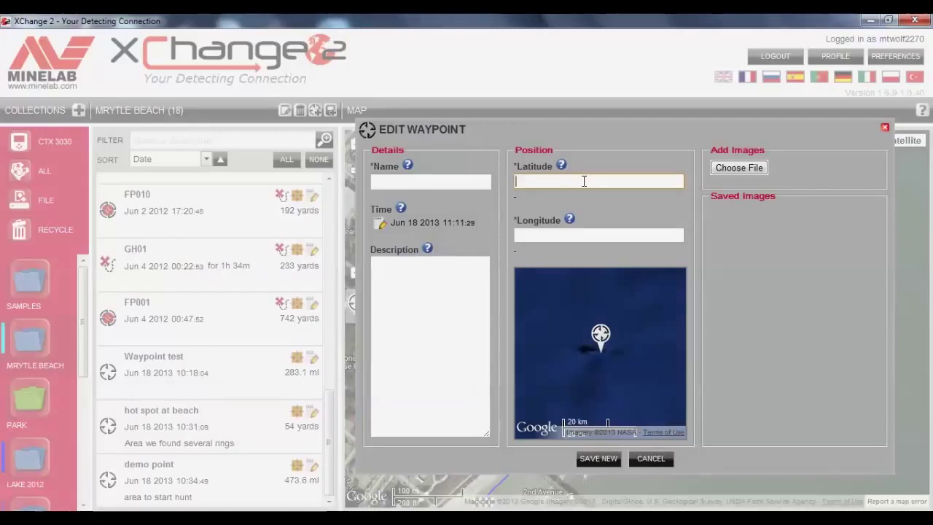
{"action": "type", "text": "33.702"}
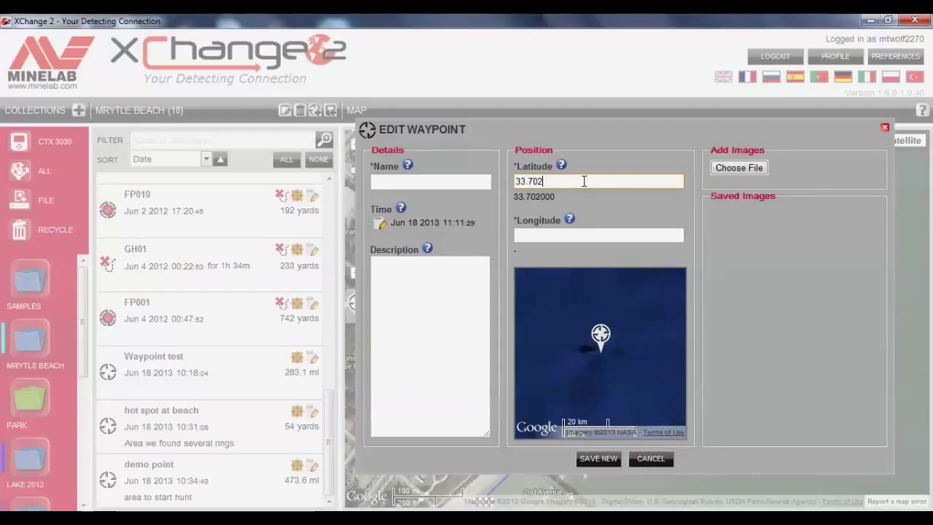
{"action": "type", "text": "072"}
{"action": "left_click", "coordinate": [577, 234]}
{"action": "type", "text": "-"}
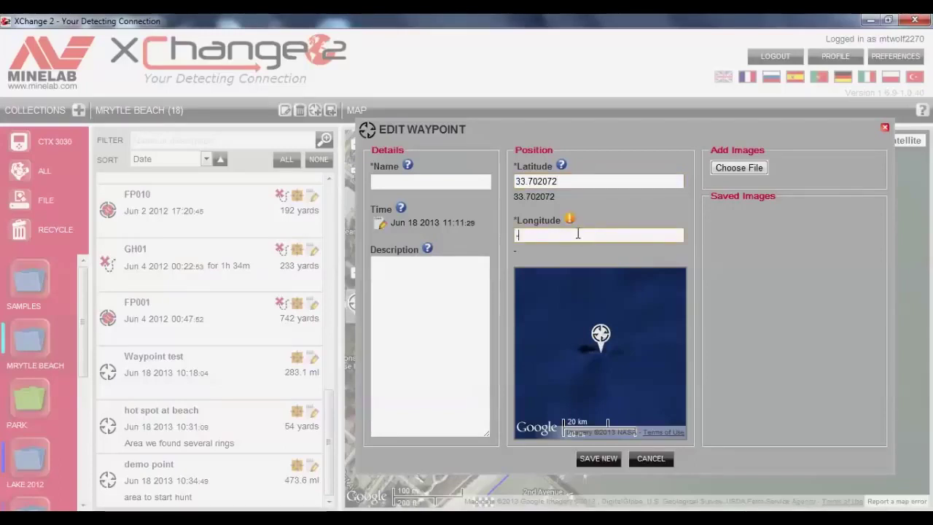
{"action": "type", "text": "78"}
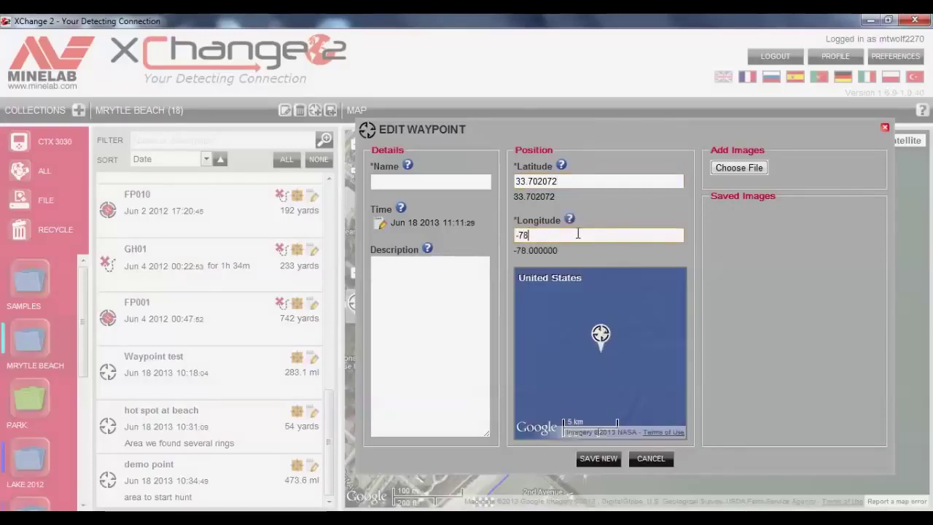
{"action": "type", "text": ".866"}
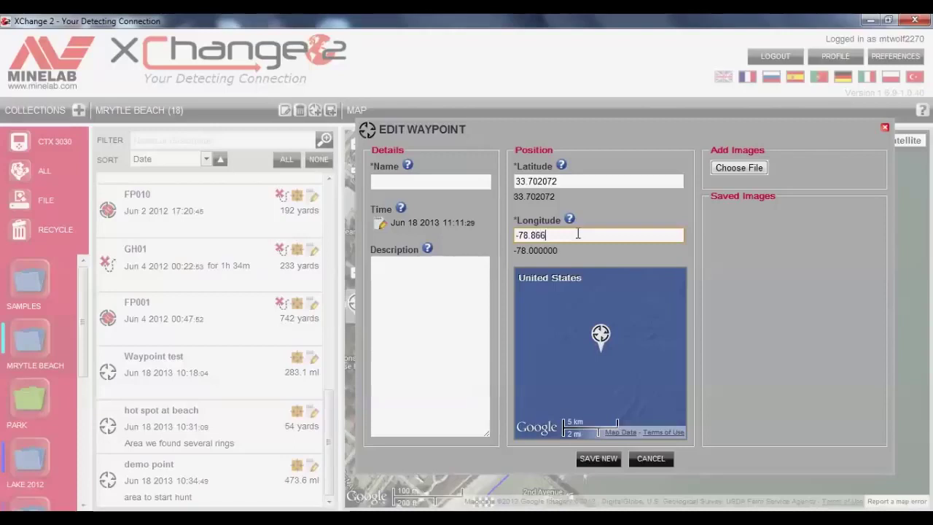
{"action": "type", "text": "225"}
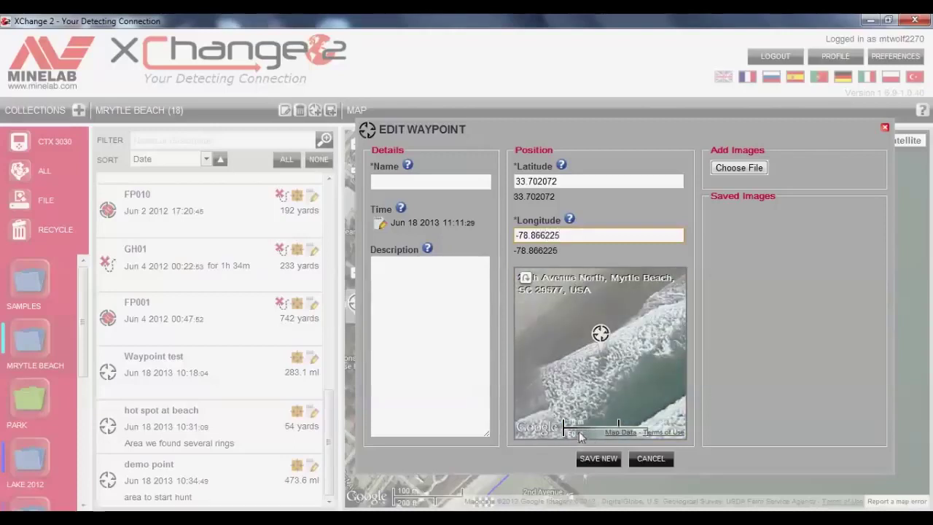
Name the waypoint "Imported waypoint", describe it as "created from handheld gps", and save it.
{"action": "left_click", "coordinate": [410, 180]}
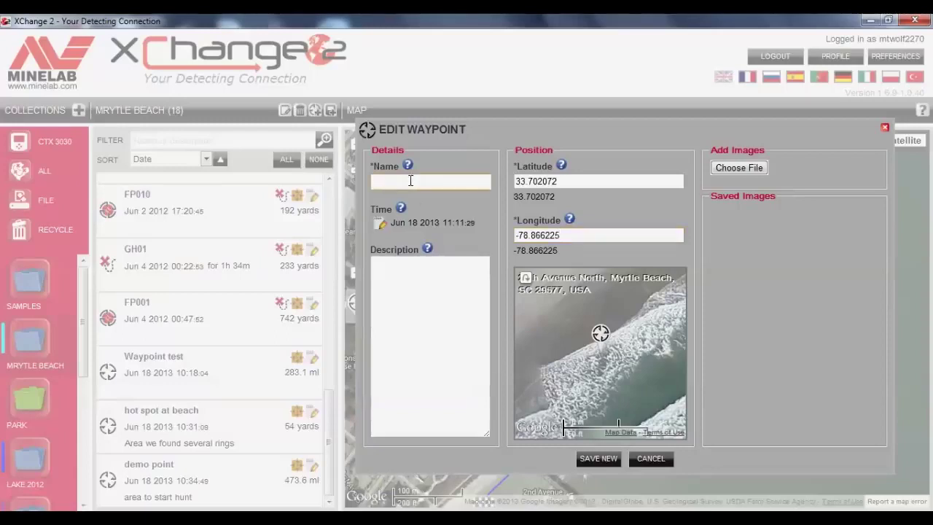
{"action": "type", "text": "C"}
{"action": "type", "text": "mporte"}
{"action": "type", "text": "d waypoin"}
{"action": "type", "text": "t"}
{"action": "left_click", "coordinate": [404, 278]}
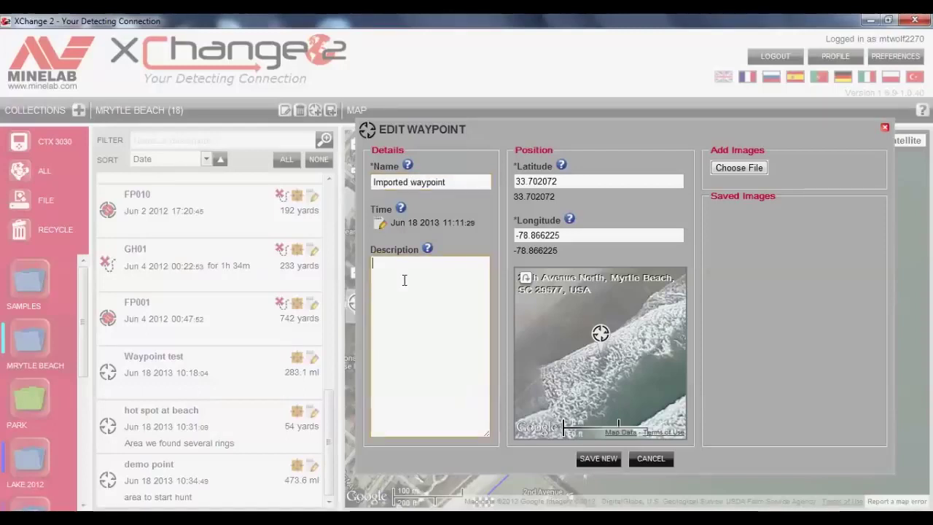
{"action": "type", "text": "created from handheld gps"}
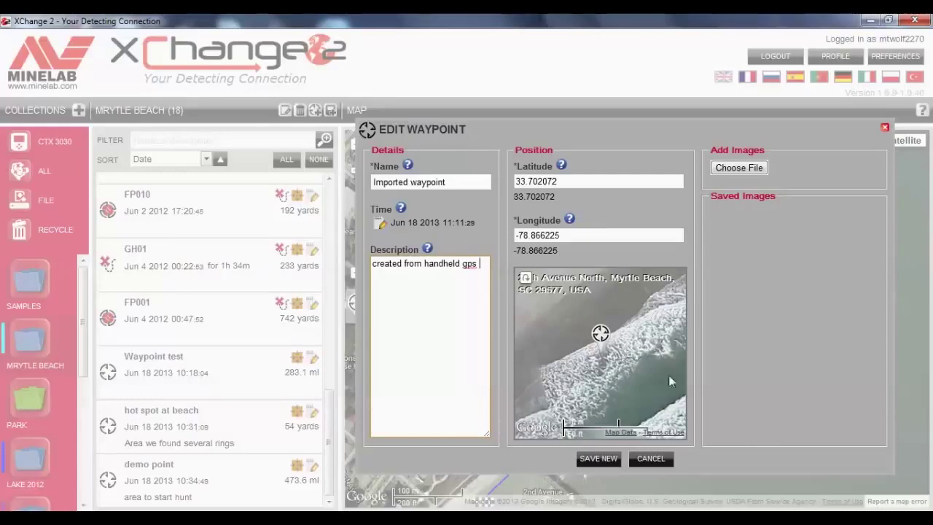
{"action": "left_click", "coordinate": [591, 460]}
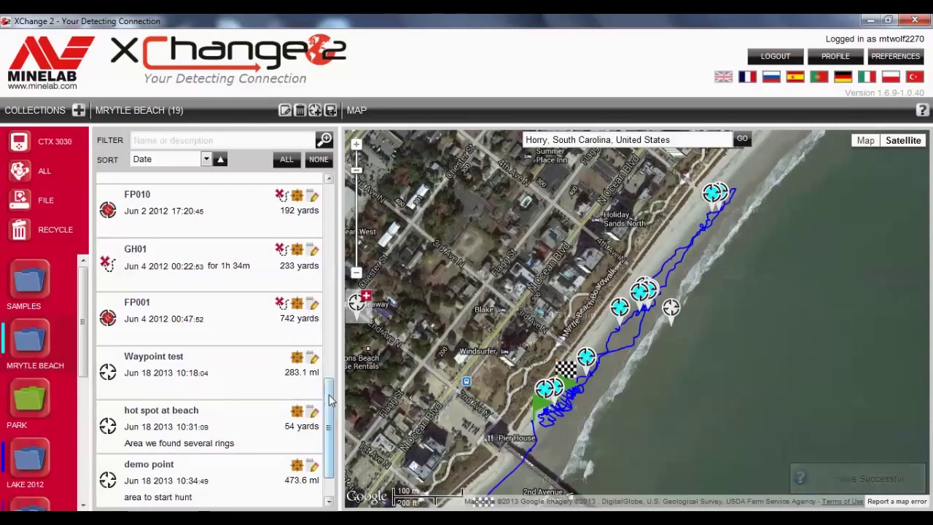
Find the imported waypoint in the collection list and locate its marker on the beach in the satellite map at close range.
{"action": "left_click_drag", "start_coordinate": [329, 399], "coordinate": [330, 419]}
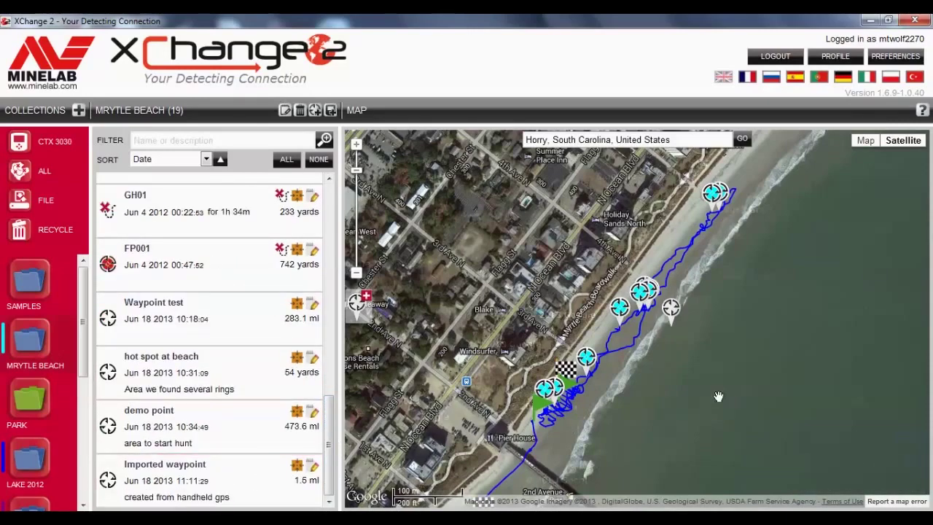
{"action": "scroll", "coordinate": [765, 317], "scroll_direction": "down", "scroll_amount": 1}
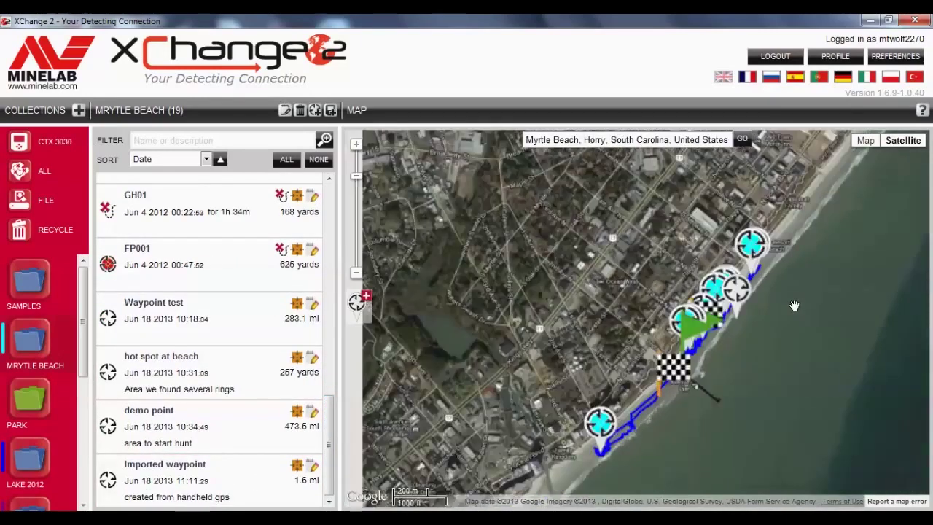
{"action": "scroll", "coordinate": [795, 306], "scroll_direction": "down", "scroll_amount": 1}
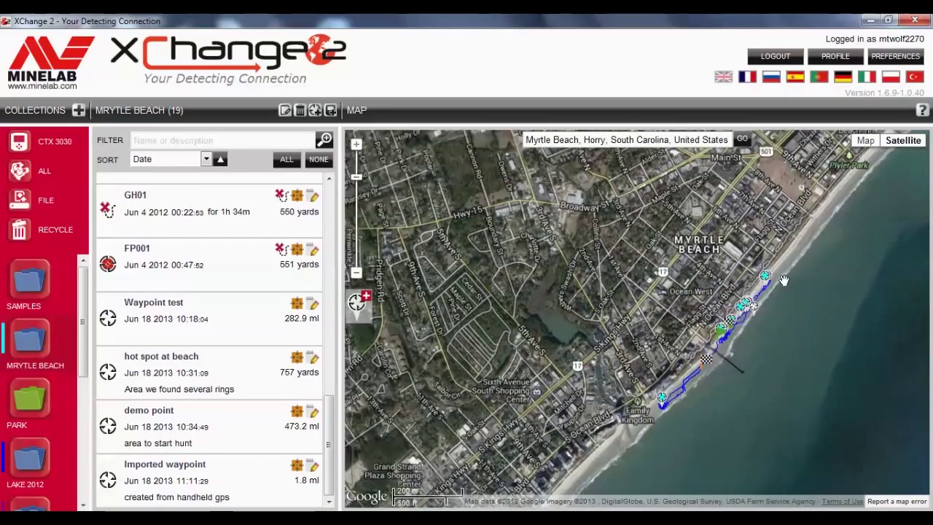
{"action": "scroll", "coordinate": [784, 281], "scroll_direction": "up", "scroll_amount": 2}
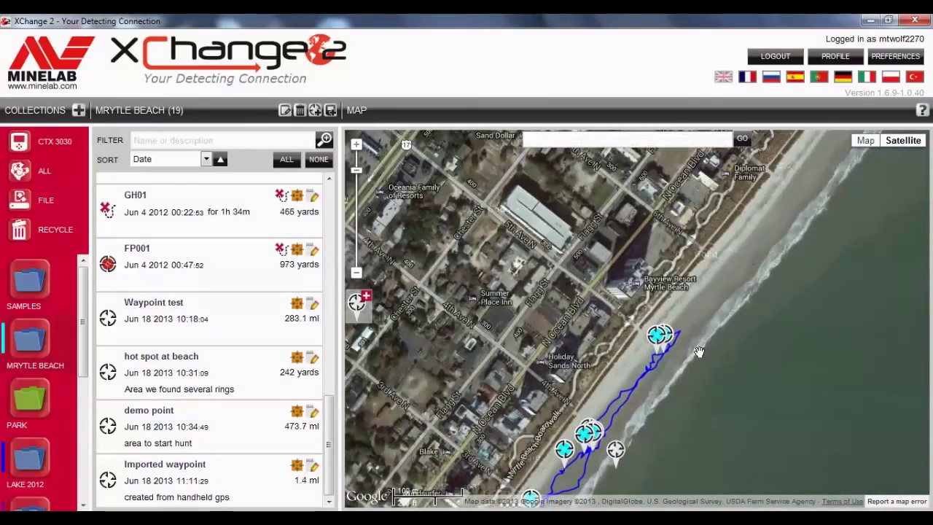
{"action": "scroll", "coordinate": [758, 297], "scroll_direction": "down", "scroll_amount": 1}
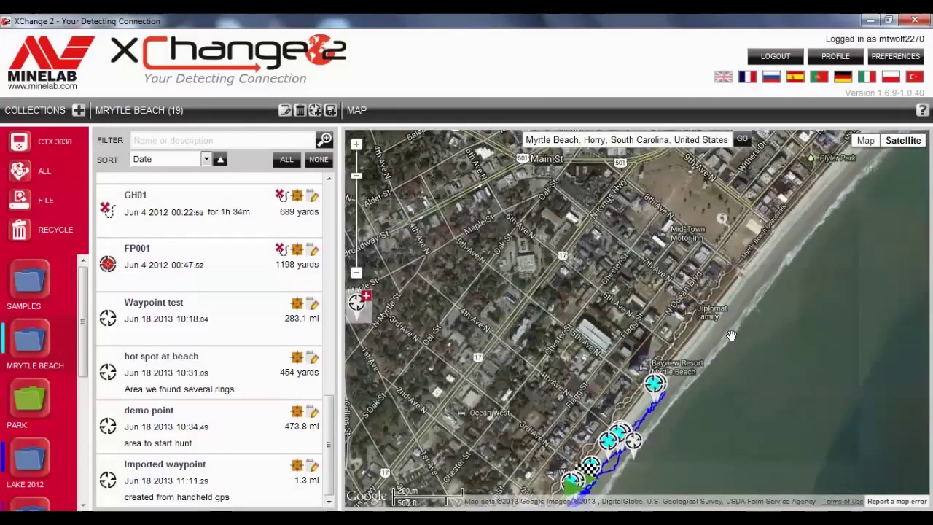
{"action": "scroll", "coordinate": [750, 350], "scroll_direction": "down", "scroll_amount": 1}
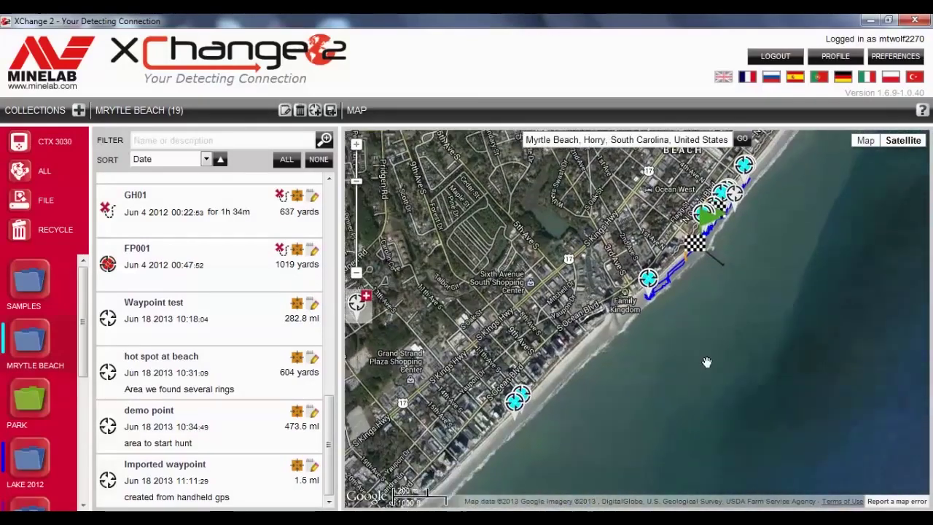
{"action": "left_click_drag", "start_coordinate": [646, 362], "coordinate": [758, 182]}
{"action": "left_click_drag", "start_coordinate": [616, 355], "coordinate": [682, 279]}
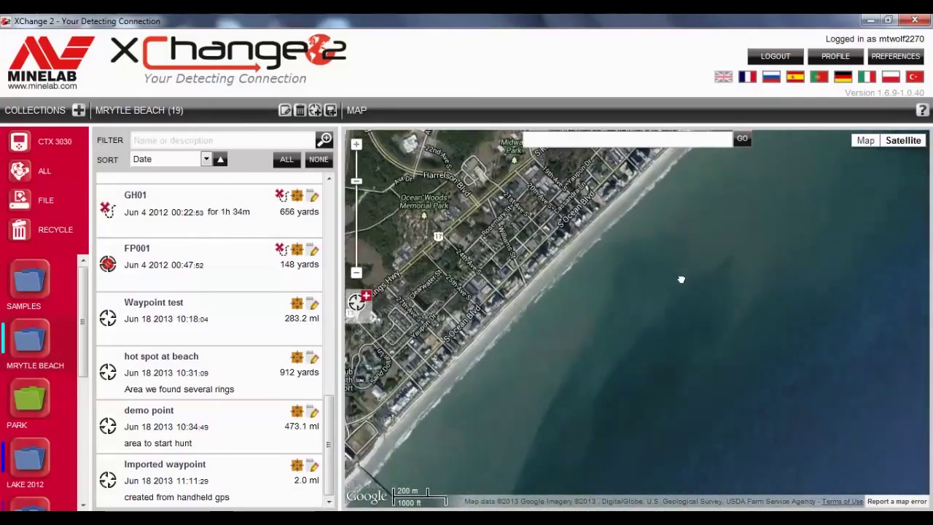
{"action": "scroll", "coordinate": [681, 279], "scroll_direction": "down", "scroll_amount": 2}
{"action": "scroll", "coordinate": [766, 229], "scroll_direction": "up", "scroll_amount": 2}
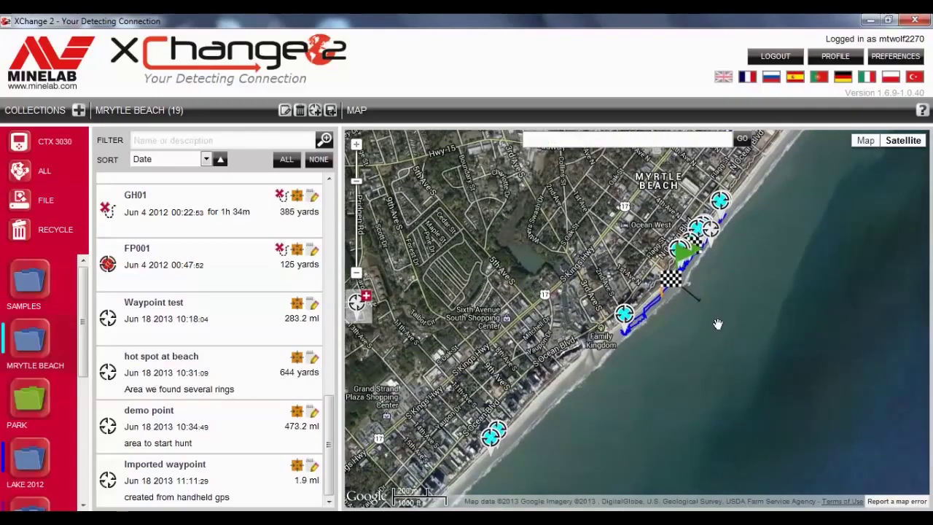
{"action": "left_click", "coordinate": [301, 478]}
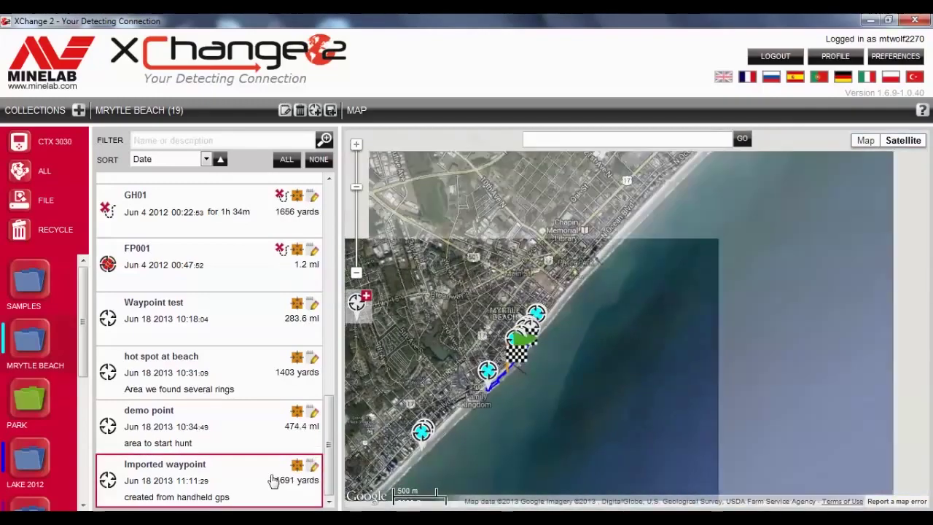
{"action": "scroll", "coordinate": [686, 277], "scroll_direction": "up", "scroll_amount": 1}
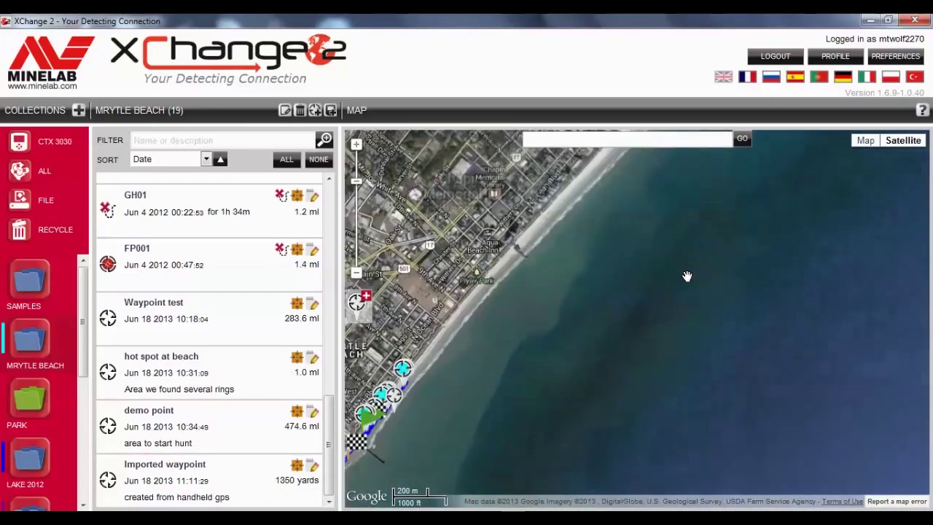
{"action": "scroll", "coordinate": [687, 277], "scroll_direction": "down", "scroll_amount": 1}
{"action": "left_click_drag", "start_coordinate": [697, 240], "coordinate": [653, 358]}
{"action": "scroll", "coordinate": [651, 344], "scroll_direction": "up", "scroll_amount": 1}
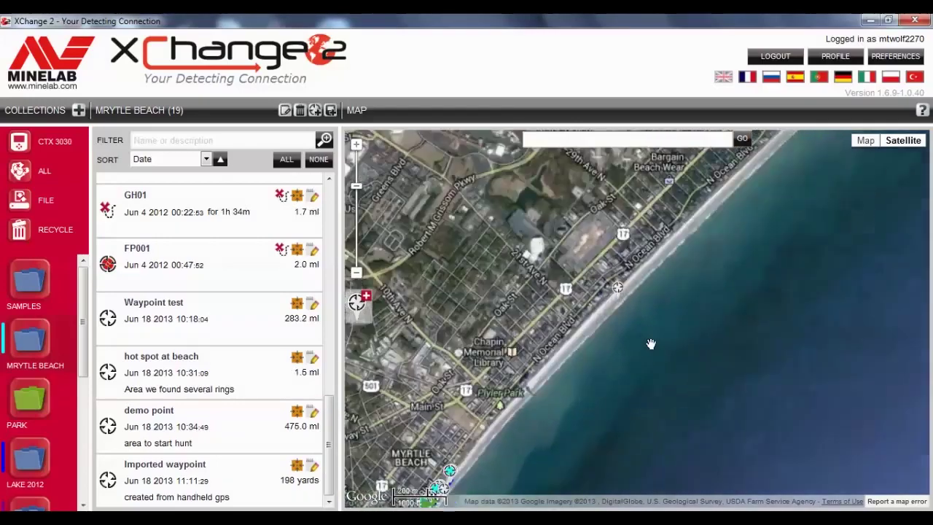
{"action": "scroll", "coordinate": [651, 344], "scroll_direction": "up", "scroll_amount": 4}
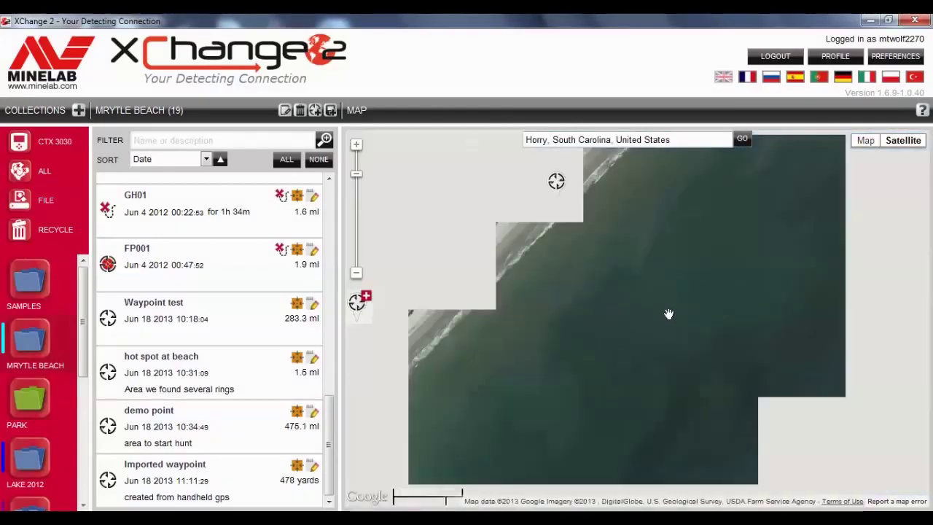
{"action": "scroll", "coordinate": [668, 313], "scroll_direction": "down", "scroll_amount": 4}
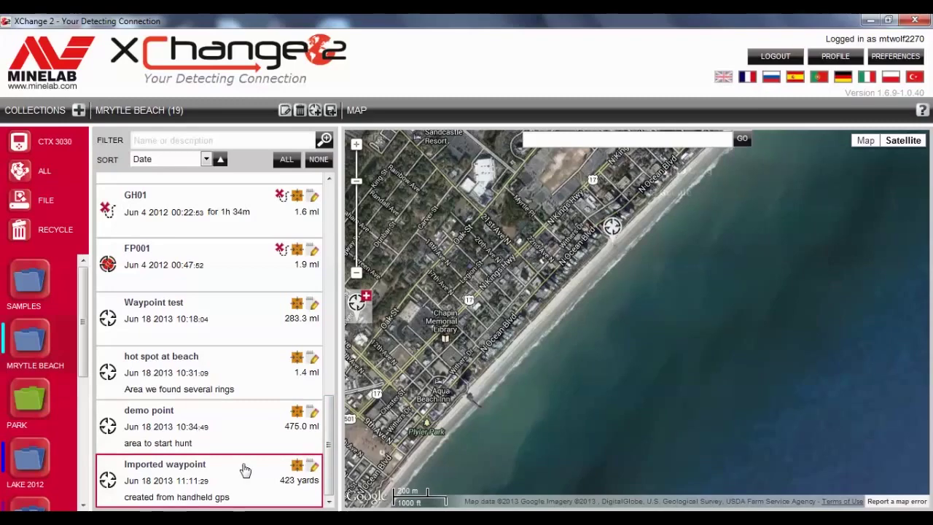
{"action": "scroll", "coordinate": [640, 291], "scroll_direction": "up", "scroll_amount": 1}
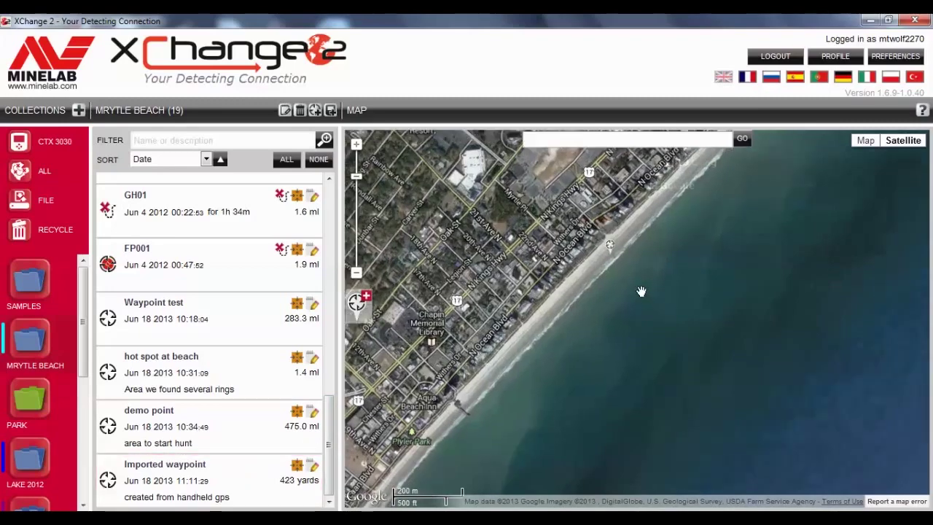
{"action": "scroll", "coordinate": [636, 285], "scroll_direction": "up", "scroll_amount": 1}
{"action": "mouse_move", "coordinate": [573, 214]}
{"action": "left_mouse_down"}
{"action": "mouse_move", "coordinate": [546, 248]}
{"action": "mouse_move", "coordinate": [552, 269]}
{"action": "mouse_move", "coordinate": [539, 309]}
{"action": "left_mouse_up"}
{"action": "scroll", "coordinate": [552, 269], "scroll_direction": "up", "scroll_amount": 1}
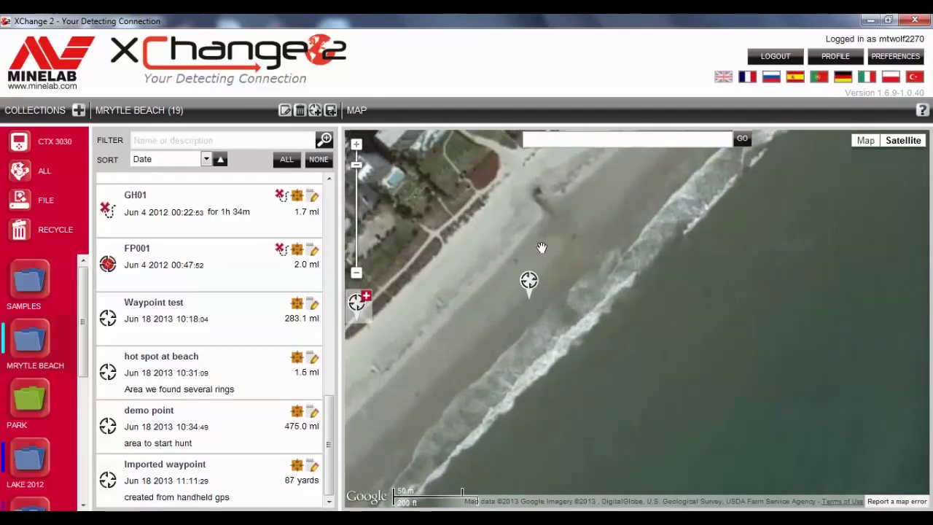